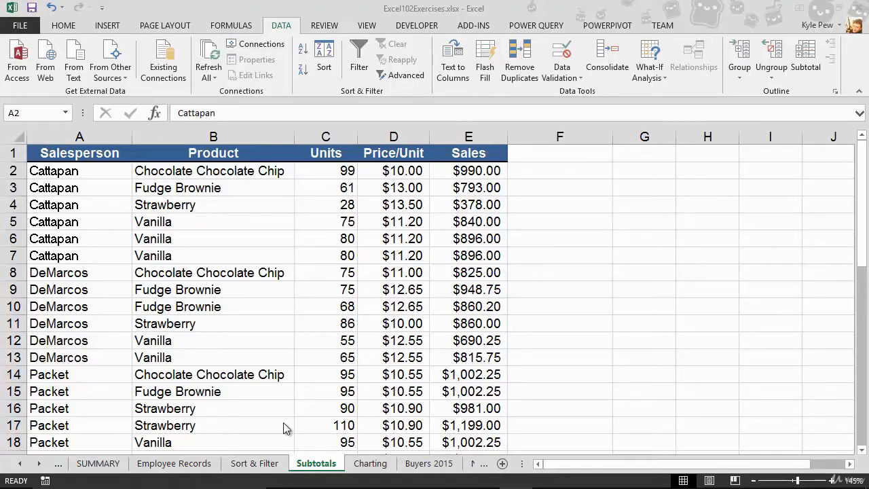
- Sort the sales list by the Product column from A to Z
{"action": "scroll", "coordinate": [271, 404], "scroll_direction": "down", "scroll_amount": 11}
{"action": "scroll", "coordinate": [268, 400], "scroll_direction": "up", "scroll_amount": 1}
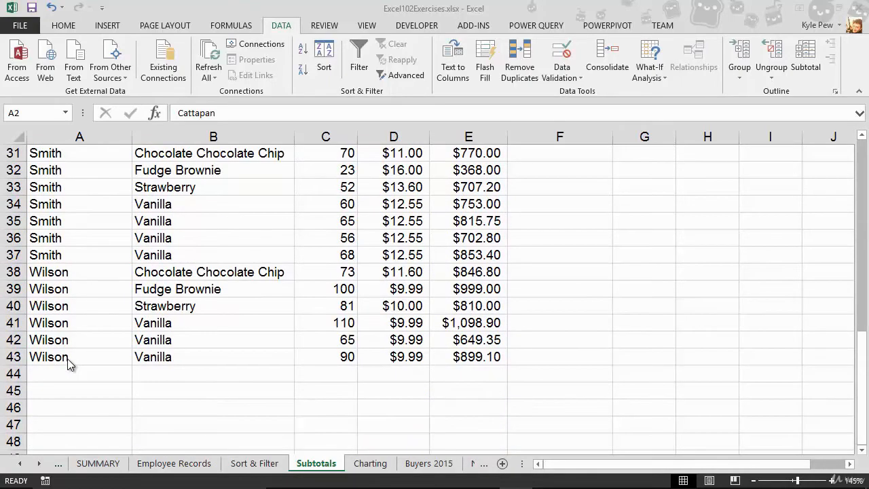
{"action": "scroll", "coordinate": [67, 358], "scroll_direction": "up", "scroll_amount": 10}
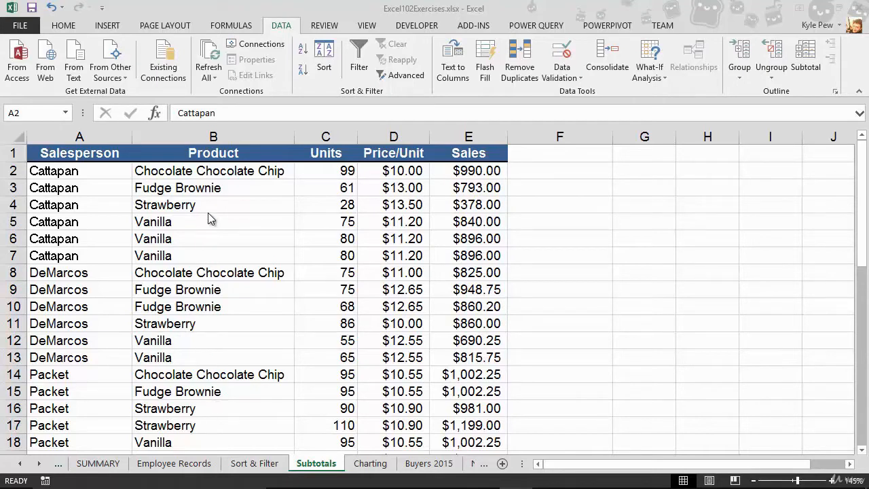
{"action": "left_click", "coordinate": [199, 272]}
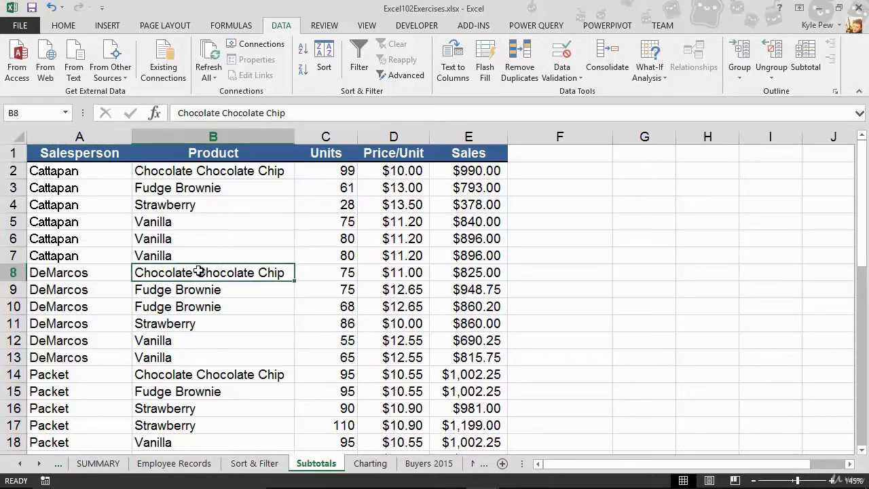
{"action": "left_click", "coordinate": [303, 53]}
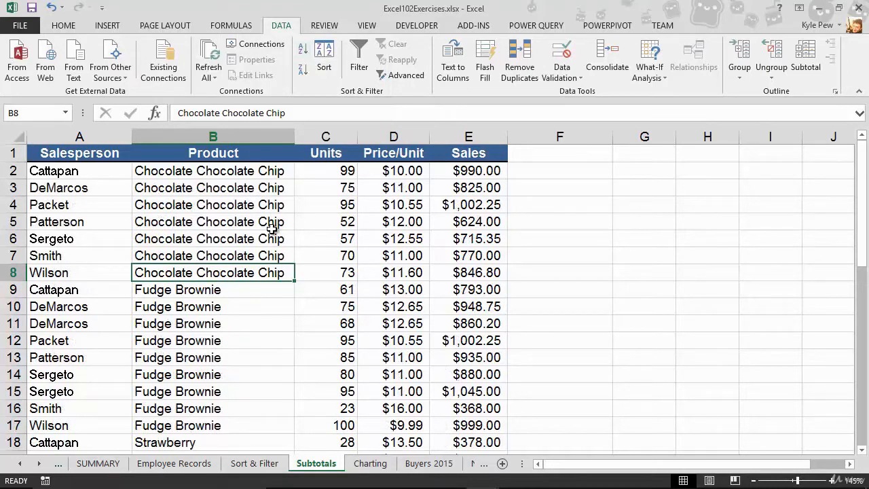
- Examine how the sorted rows group by product, from Chocolate Chocolate Chip and Fudge Brownie through Strawberry and Vanilla
{"action": "left_click_drag", "start_coordinate": [233, 175], "coordinate": [226, 272]}
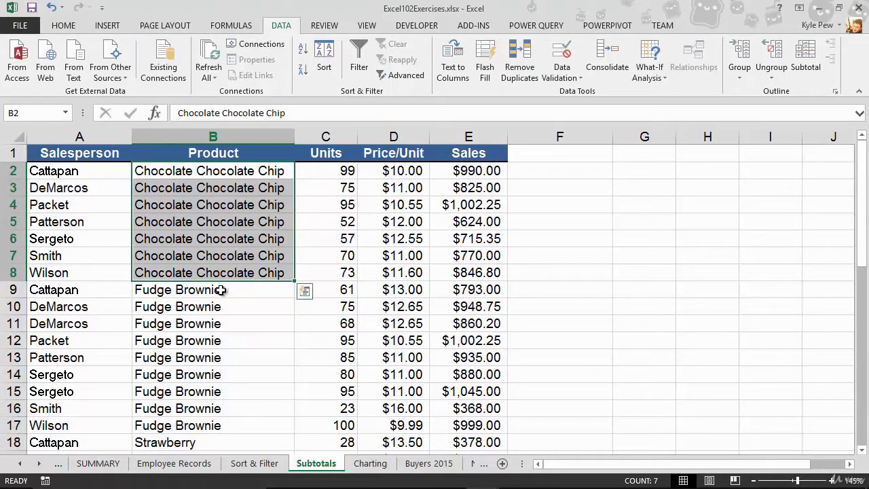
{"action": "left_click_drag", "start_coordinate": [223, 290], "coordinate": [212, 424]}
{"action": "scroll", "coordinate": [204, 407], "scroll_direction": "down", "scroll_amount": 6}
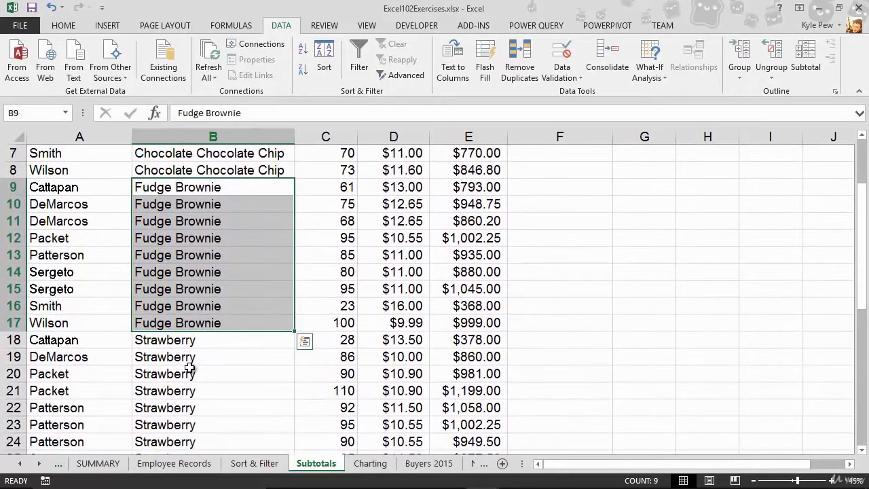
{"action": "scroll", "coordinate": [170, 325], "scroll_direction": "down", "scroll_amount": 4}
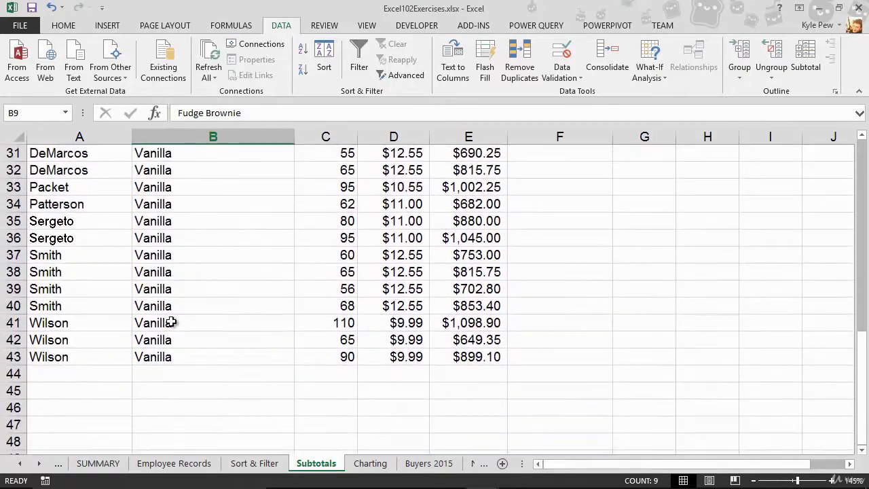
{"action": "scroll", "coordinate": [171, 322], "scroll_direction": "up", "scroll_amount": 4}
{"action": "scroll", "coordinate": [171, 322], "scroll_direction": "up", "scroll_amount": 6}
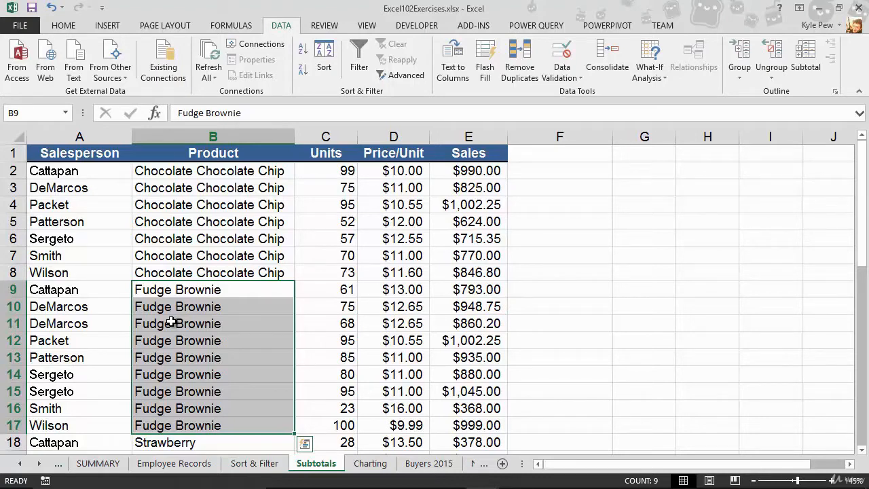
{"action": "left_click", "coordinate": [196, 266]}
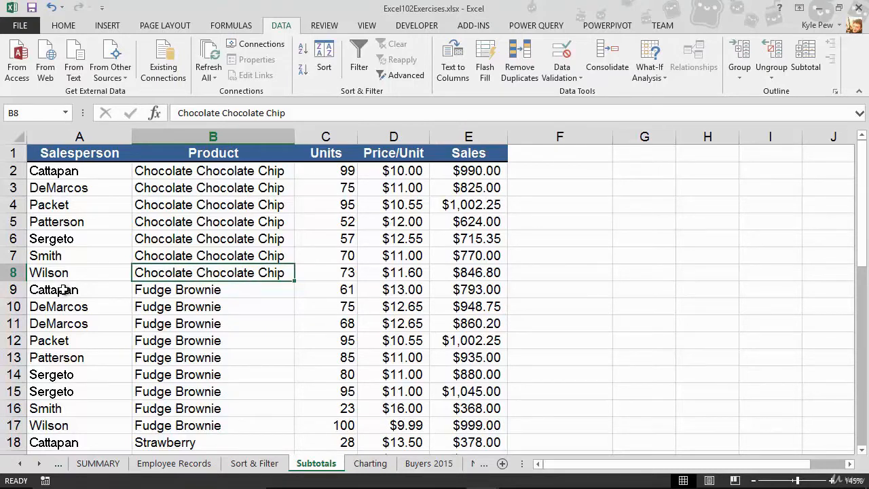
- Insert a blank row above the first Fudge Brownie row and total the Chocolate Chocolate Chip sales in E9 with =SUM(E2:E8)
{"action": "left_click", "coordinate": [20, 292]}
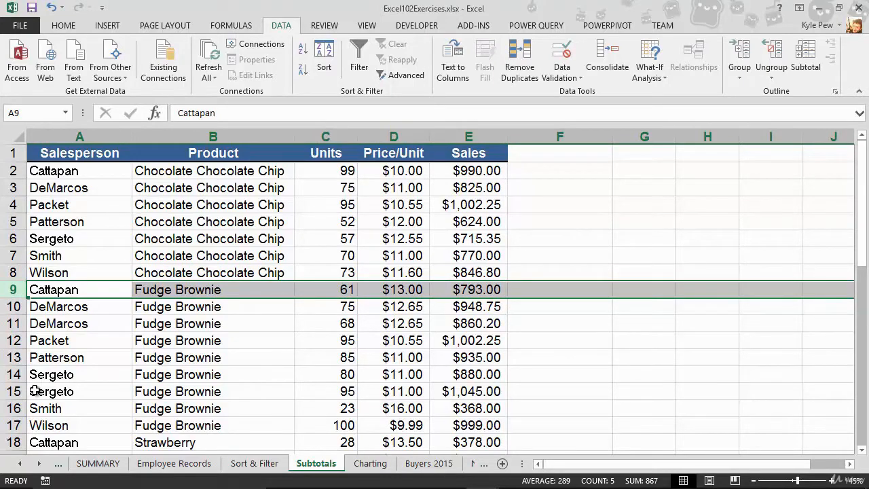
{"action": "key", "text": "ctrl+shift+plus"}
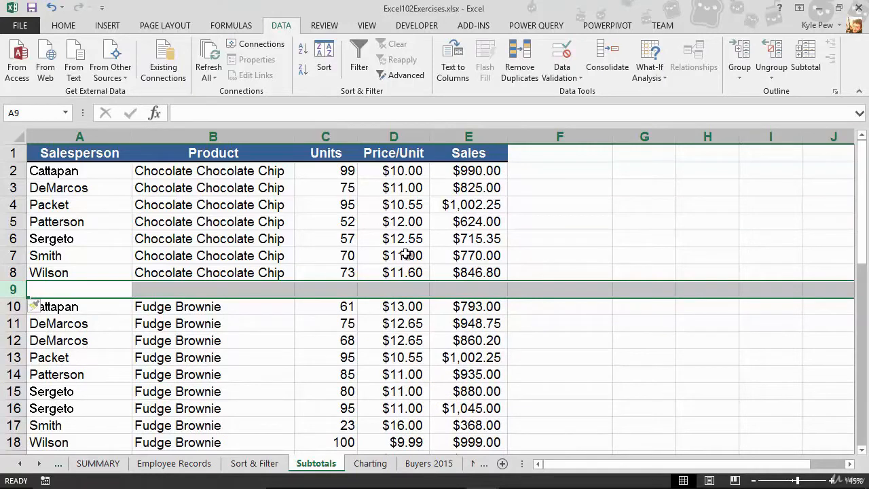
{"action": "left_click", "coordinate": [467, 288]}
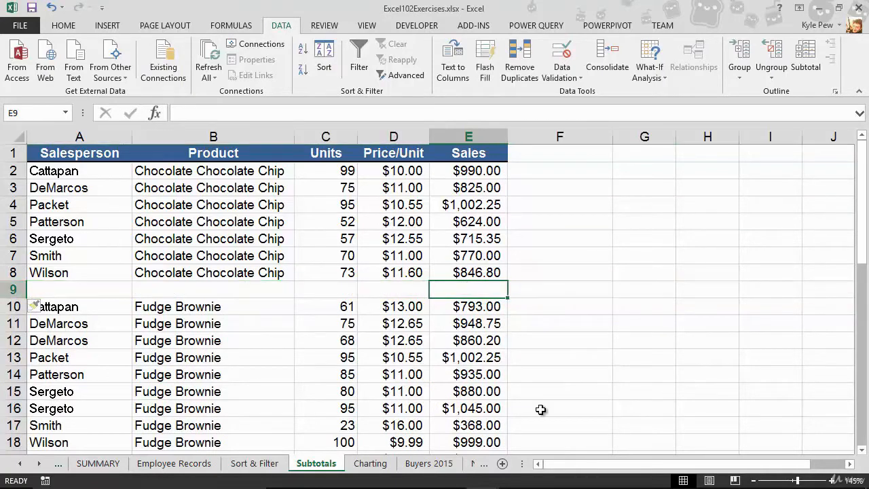
{"action": "type", "text": "=sum("}
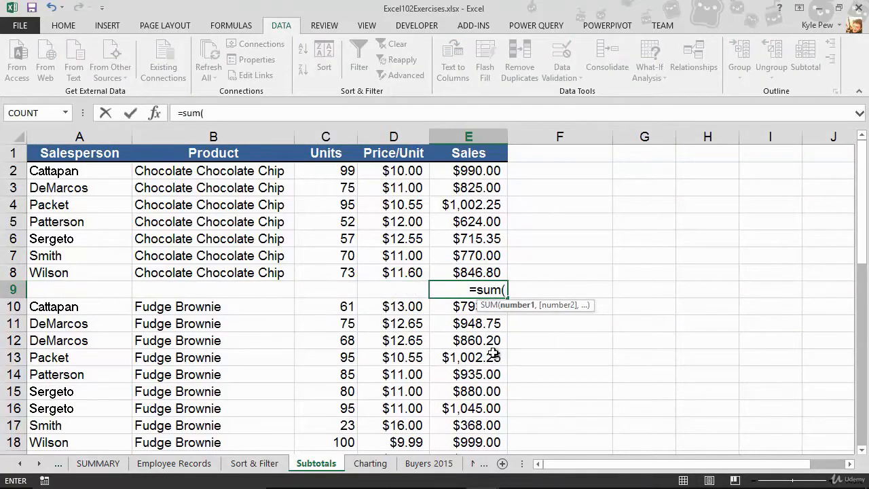
{"action": "left_click_drag", "start_coordinate": [485, 265], "coordinate": [491, 170]}
{"action": "type", "text": ")"}
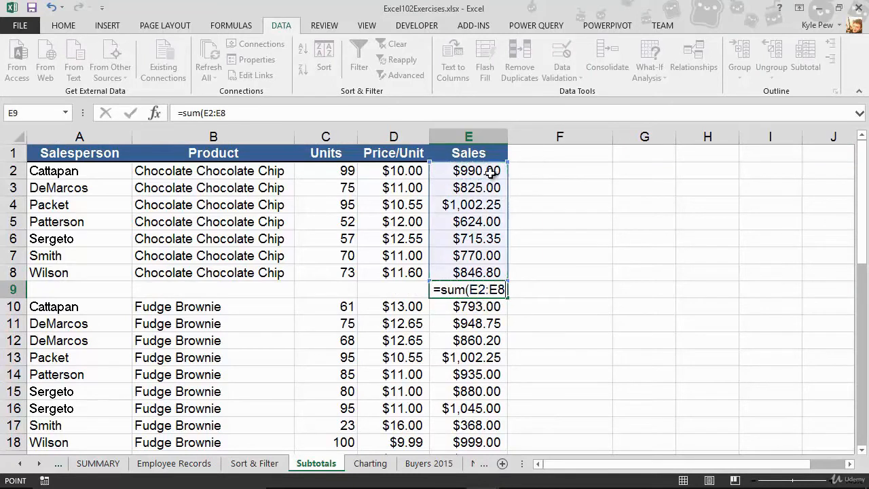
{"action": "key", "text": "Return"}
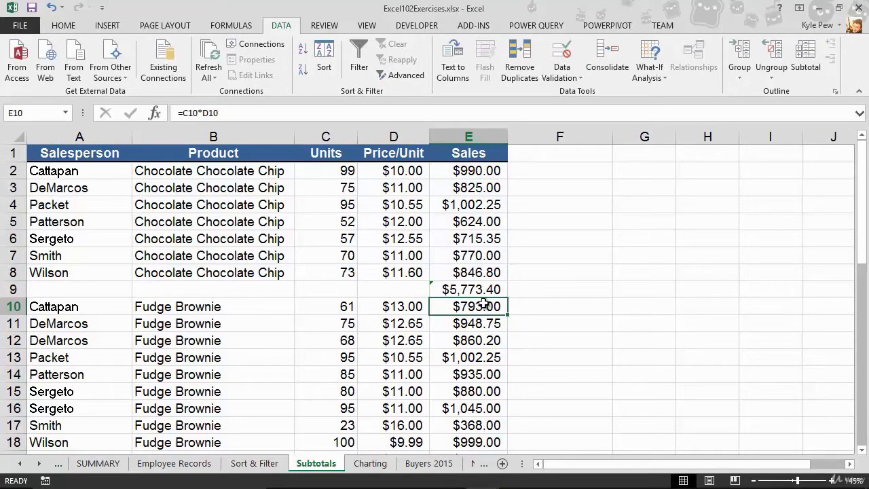
- Insert a blank row above the first Strawberry row and total the Fudge Brownie sales in E19 with =SUM(E10:E18)
{"action": "scroll", "coordinate": [224, 271], "scroll_direction": "down", "scroll_amount": 2}
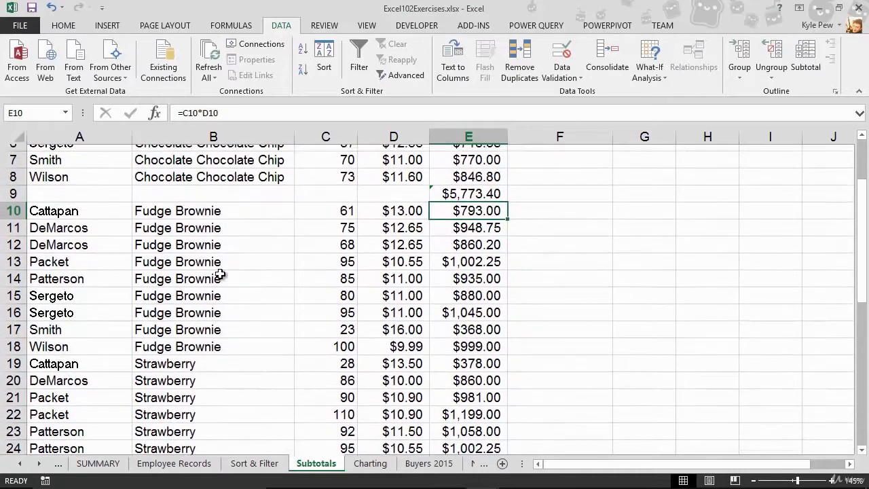
{"action": "left_click", "coordinate": [13, 356]}
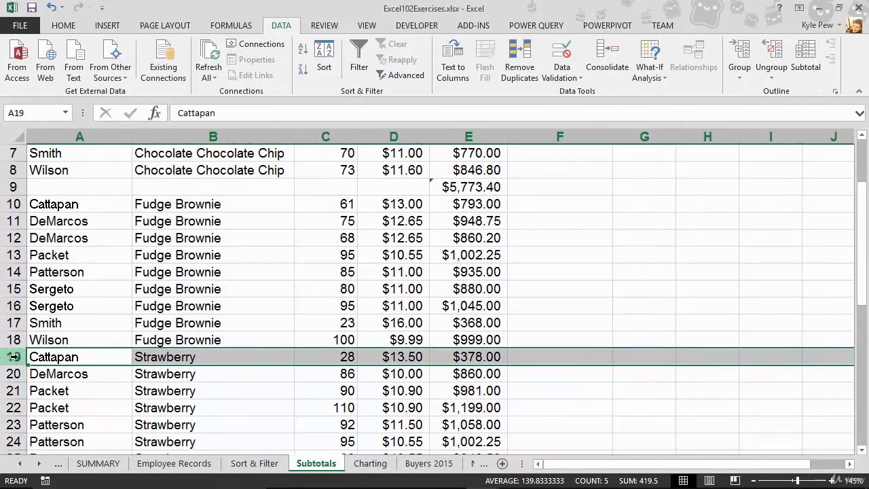
{"action": "key", "text": "ctrl+shift+equal"}
{"action": "left_click", "coordinate": [438, 356]}
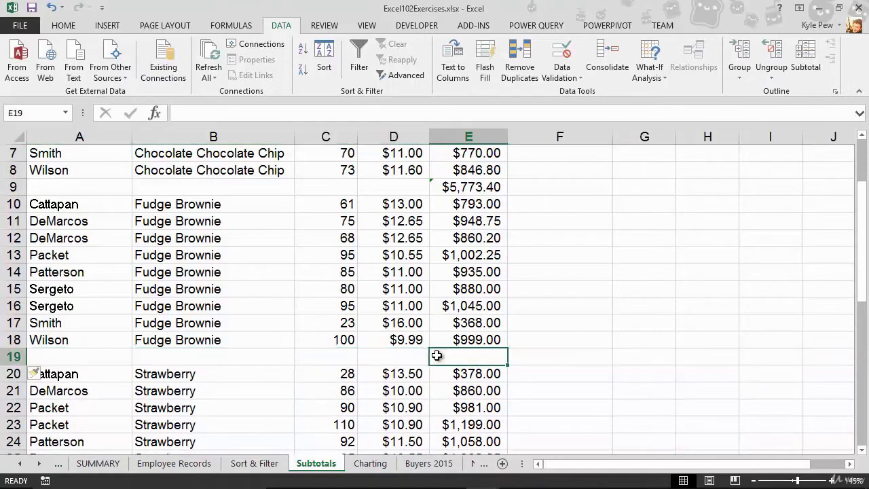
{"action": "type", "text": "=sum("}
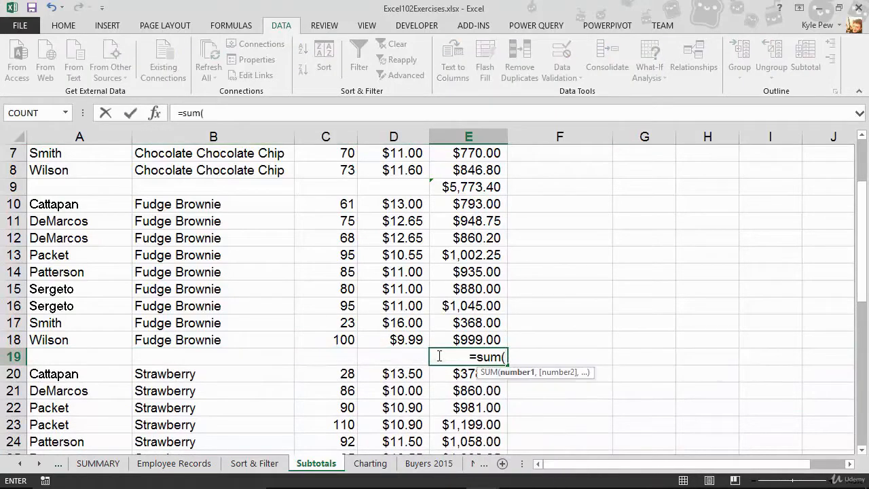
{"action": "left_click_drag", "start_coordinate": [453, 204], "coordinate": [448, 339]}
{"action": "key", "text": "Return"}
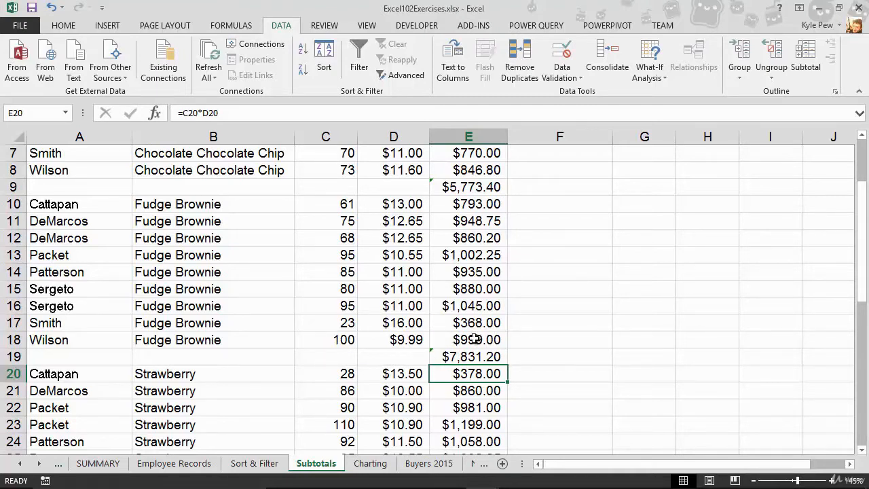
- Undo both manual sales totals and the blank rows inserted for them
{"action": "key", "text": "ctrl+z"}
{"action": "key", "text": "ctrl+z"}
{"action": "key", "text": "ctrl+z"}
{"action": "key", "text": "ctrl+z"}
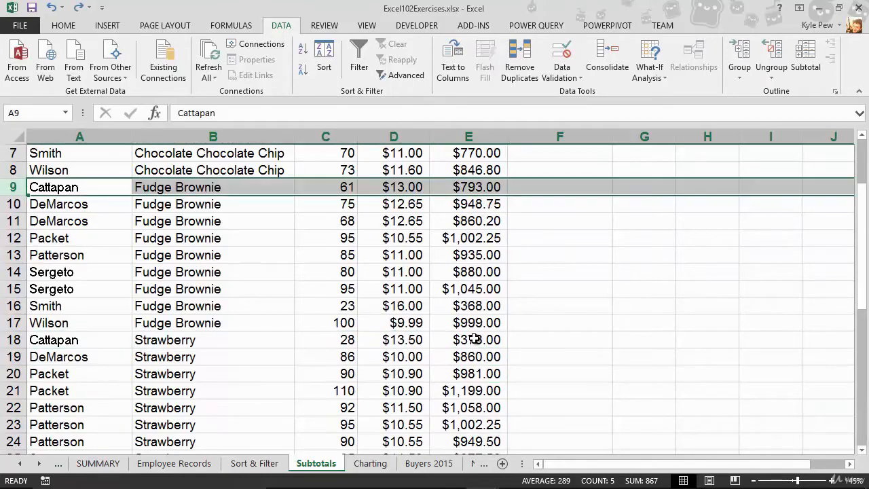
{"action": "scroll", "coordinate": [373, 390], "scroll_direction": "up", "scroll_amount": 2}
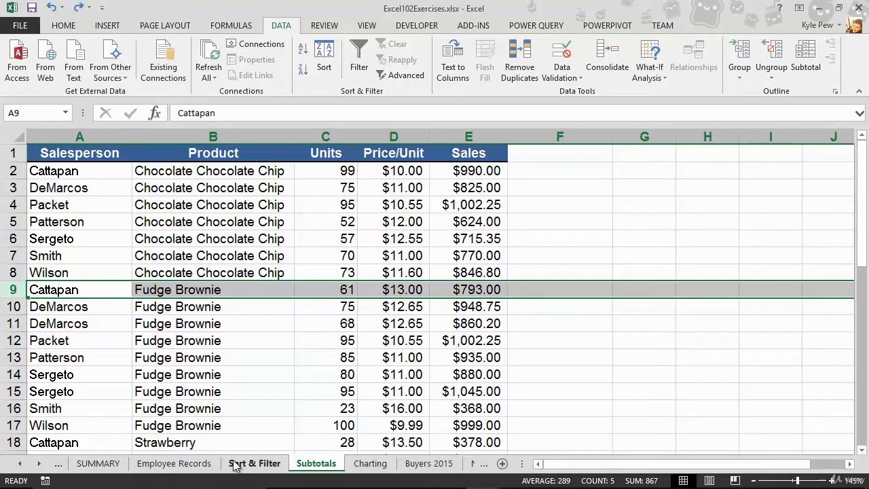
- Add automatic subtotals to the sales list at each change in Product, using the Sum function on the Sales column
{"action": "left_click", "coordinate": [228, 261]}
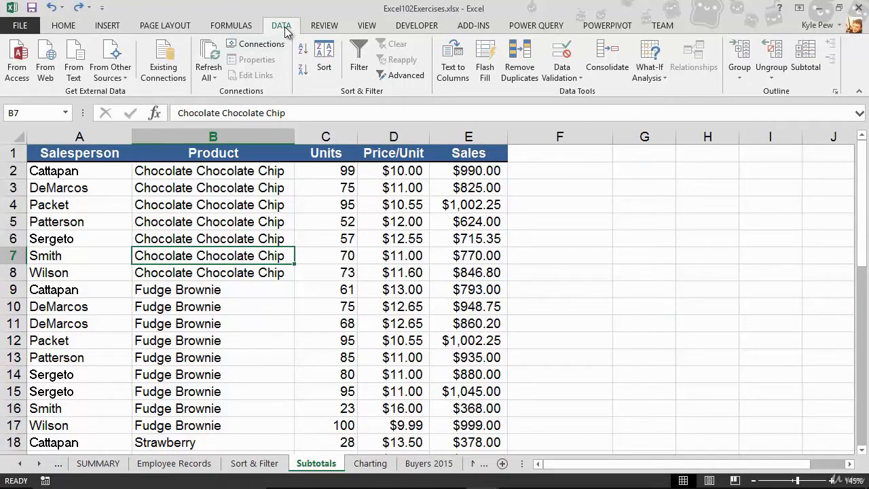
{"action": "left_click", "coordinate": [808, 77]}
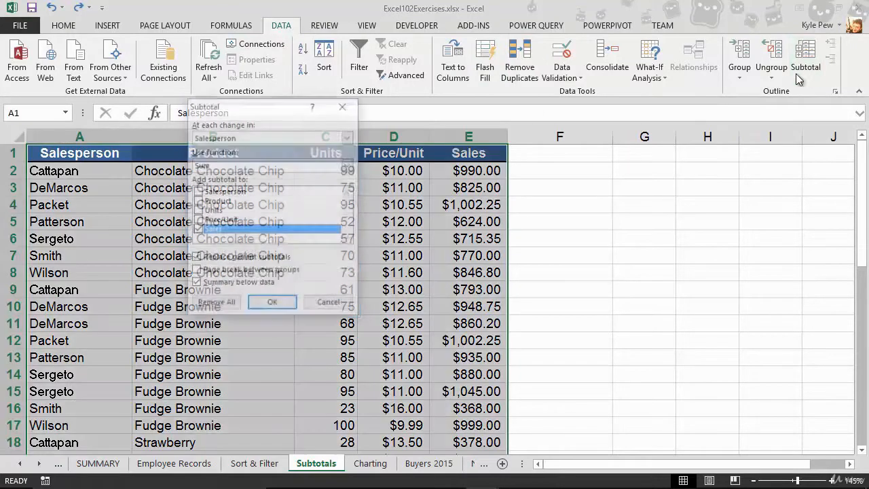
{"action": "left_click_drag", "start_coordinate": [260, 109], "coordinate": [217, 115]}
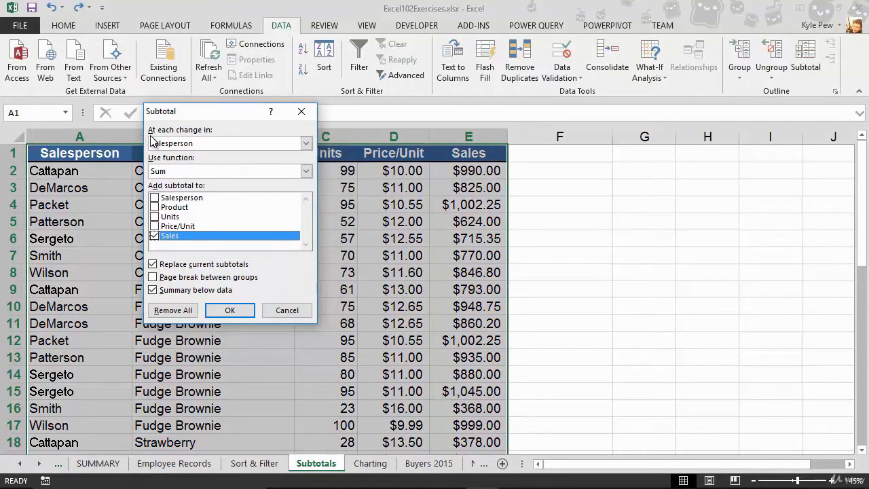
{"action": "left_click", "coordinate": [212, 144]}
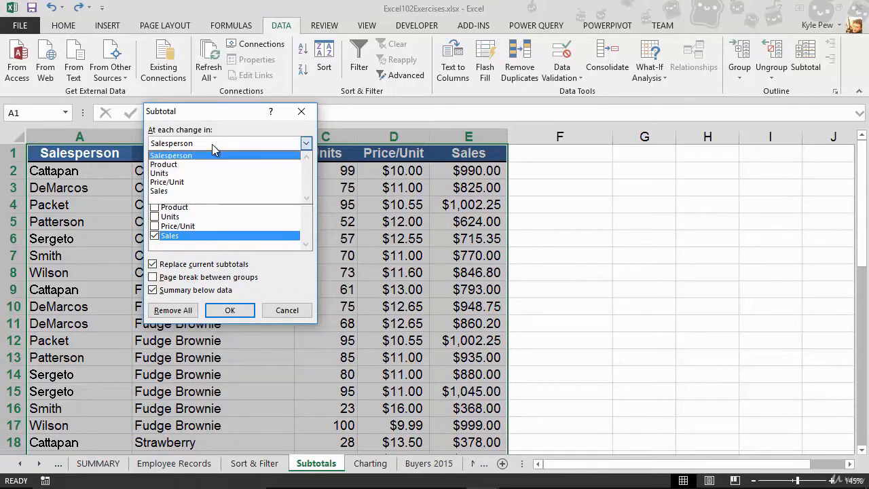
{"action": "left_click", "coordinate": [176, 164]}
{"action": "left_click_drag", "start_coordinate": [183, 116], "coordinate": [337, 113]}
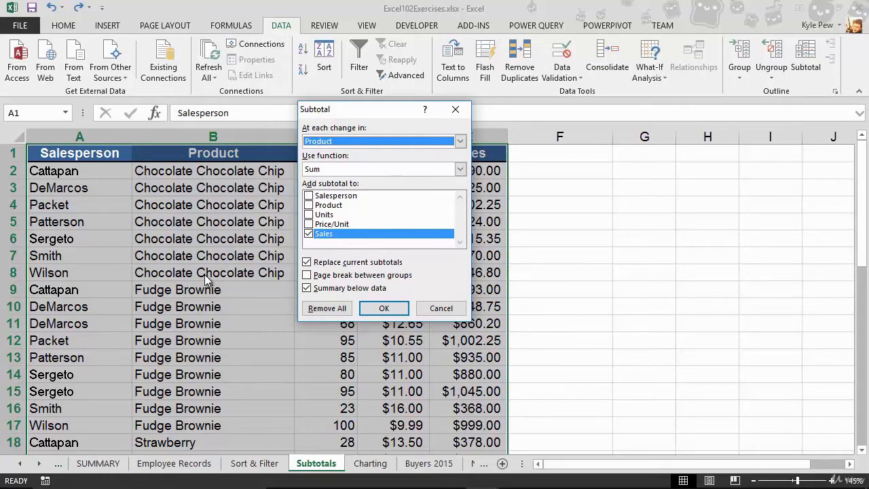
{"action": "left_click", "coordinate": [331, 173]}
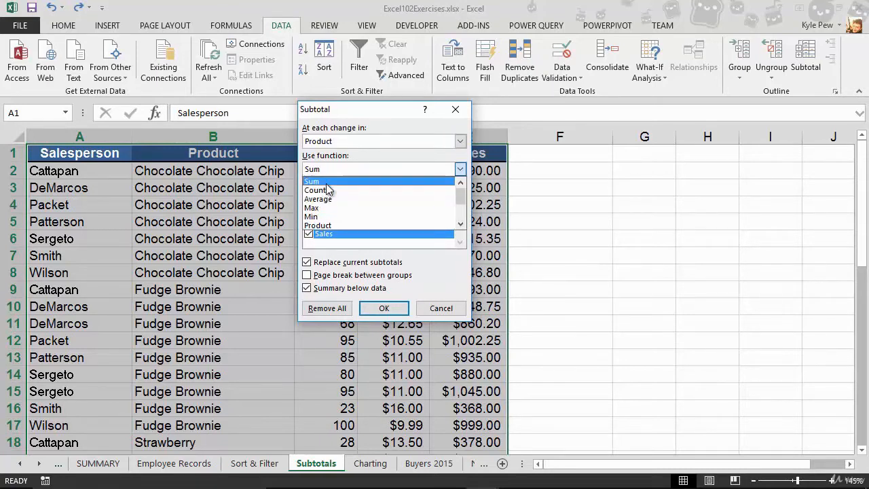
{"action": "left_click", "coordinate": [327, 182]}
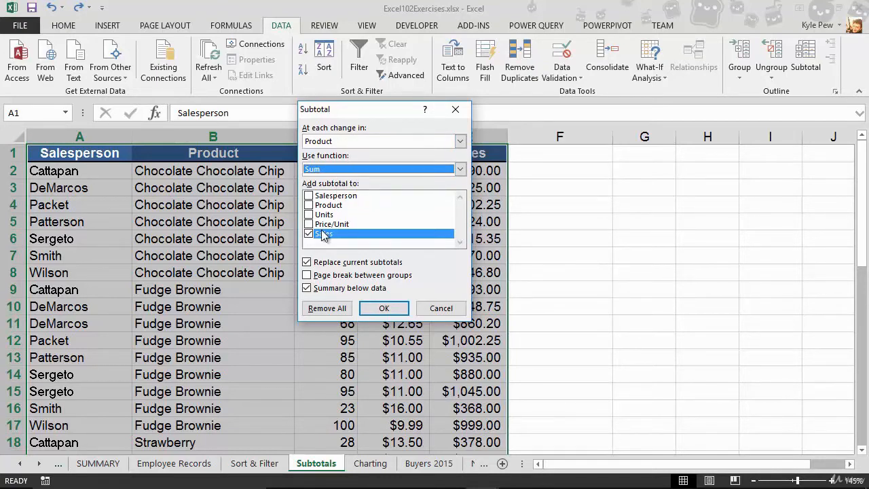
{"action": "left_click", "coordinate": [383, 309]}
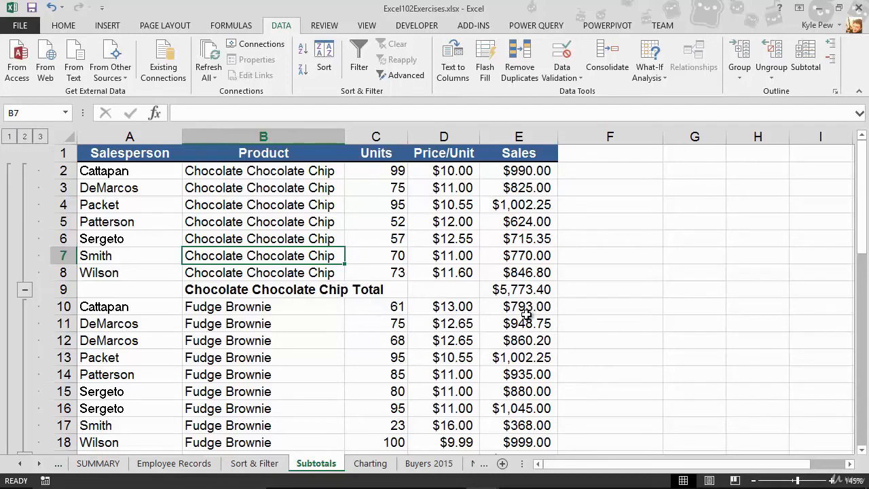
- Review the subtotal rows down to the grand total, and collapse the outline to level 2
{"action": "scroll", "coordinate": [526, 314], "scroll_direction": "down", "scroll_amount": 4}
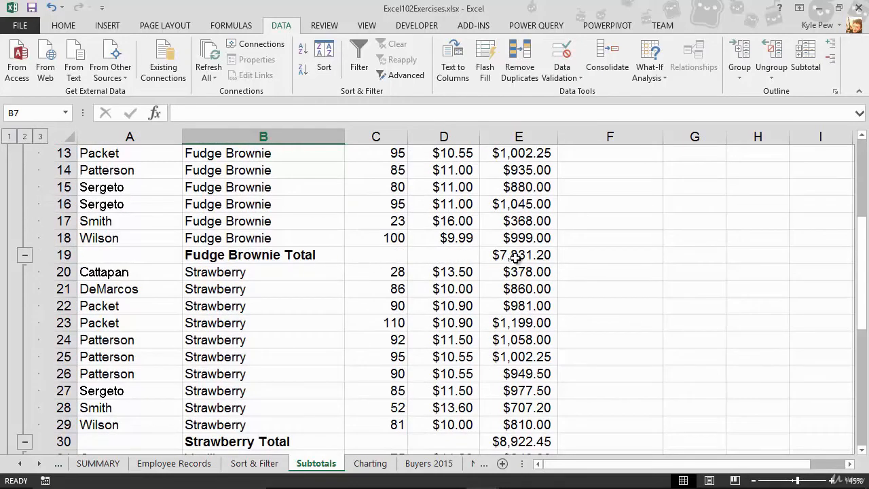
{"action": "scroll", "coordinate": [447, 319], "scroll_direction": "down", "scroll_amount": 1}
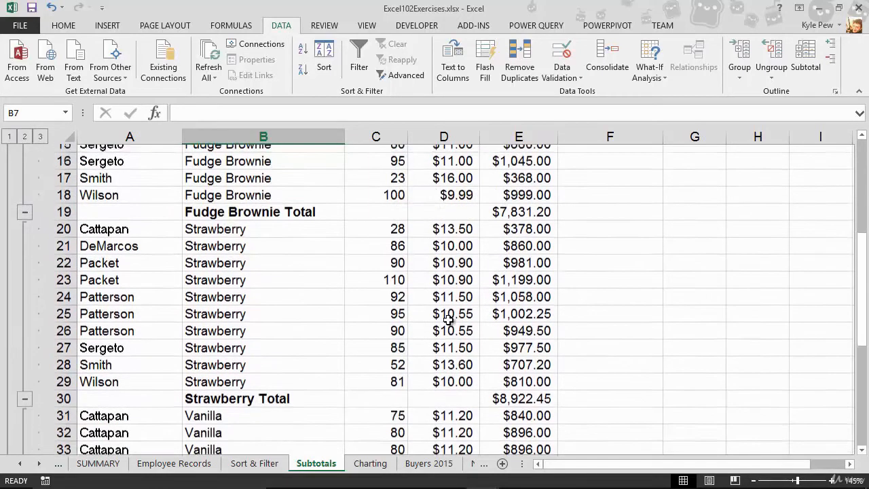
{"action": "scroll", "coordinate": [447, 319], "scroll_direction": "down", "scroll_amount": 7}
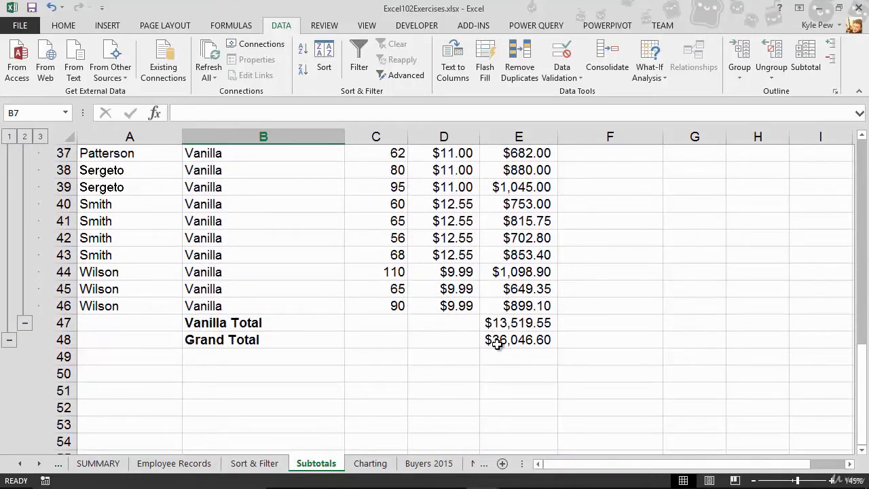
{"action": "scroll", "coordinate": [497, 344], "scroll_direction": "up", "scroll_amount": 12}
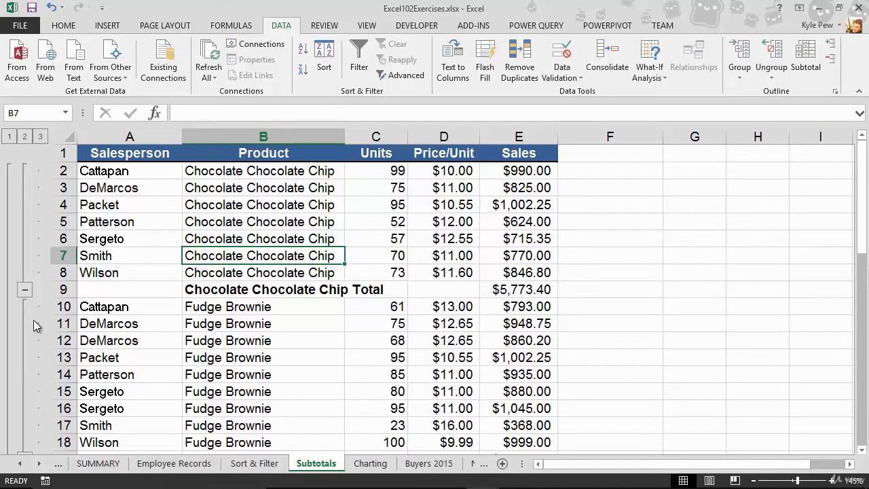
{"action": "left_click", "coordinate": [29, 139]}
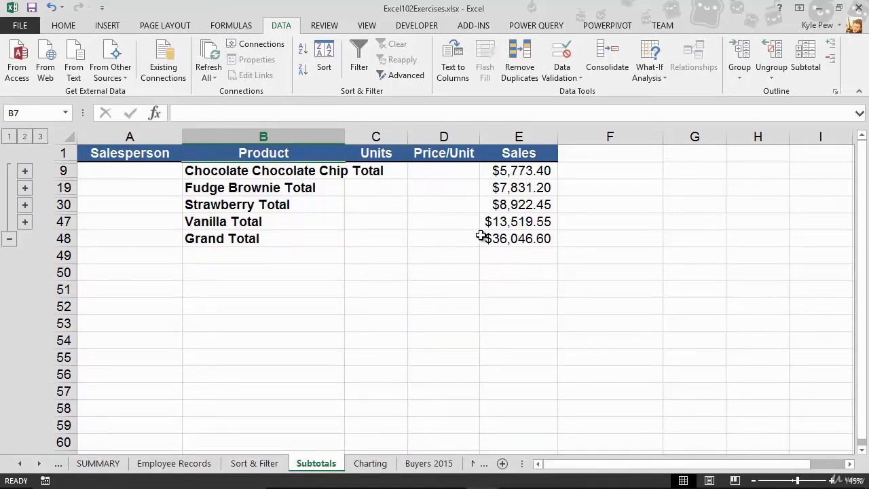
- Switch the subtotal outline through level 1 and level 2, ending at level 3 with all detail rows expanded
{"action": "left_click", "coordinate": [9, 138]}
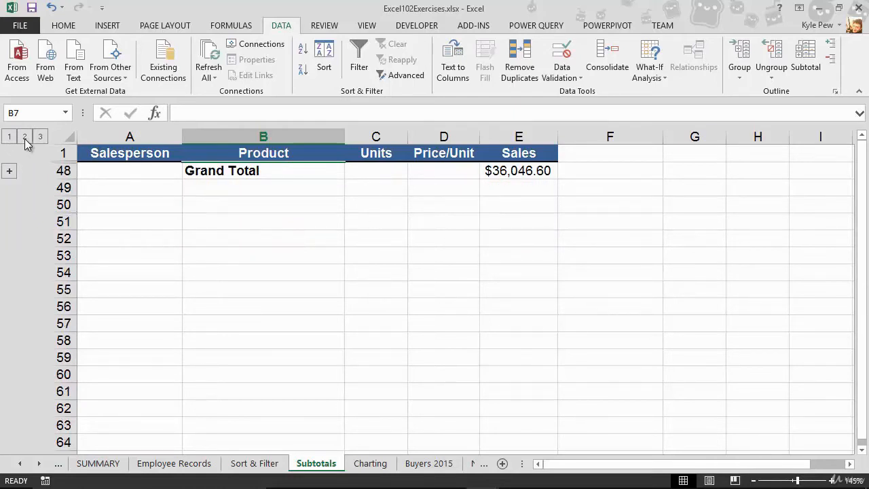
{"action": "left_click", "coordinate": [25, 139]}
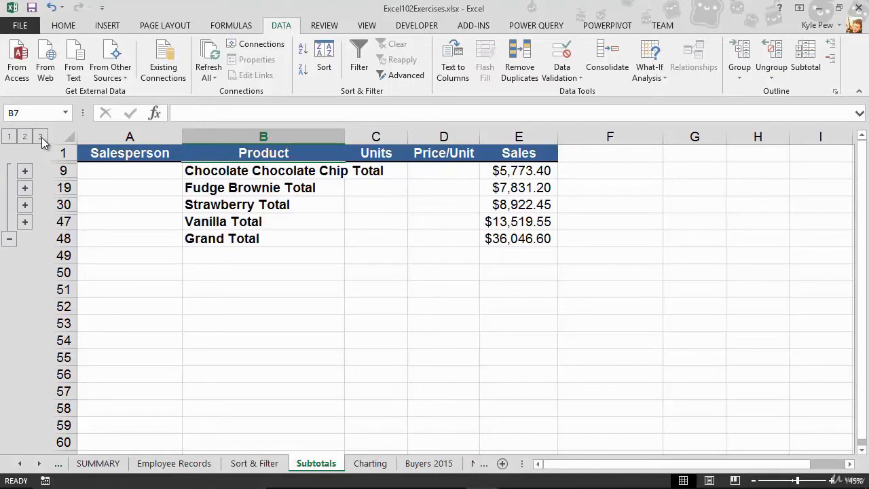
{"action": "left_click", "coordinate": [40, 138]}
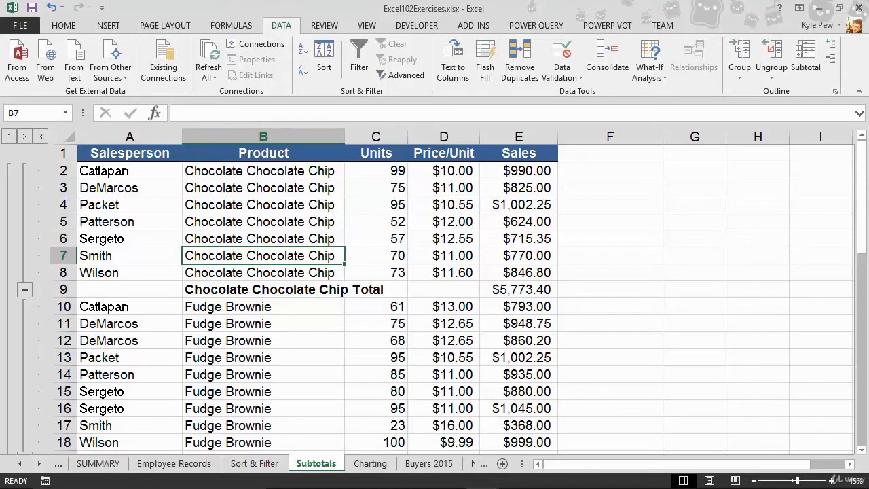
- Collapse the detail rows of the Chocolate Chocolate Chip and Strawberry groups, leaving the Fudge Brownie and Vanilla rows expanded
{"action": "left_click", "coordinate": [25, 291]}
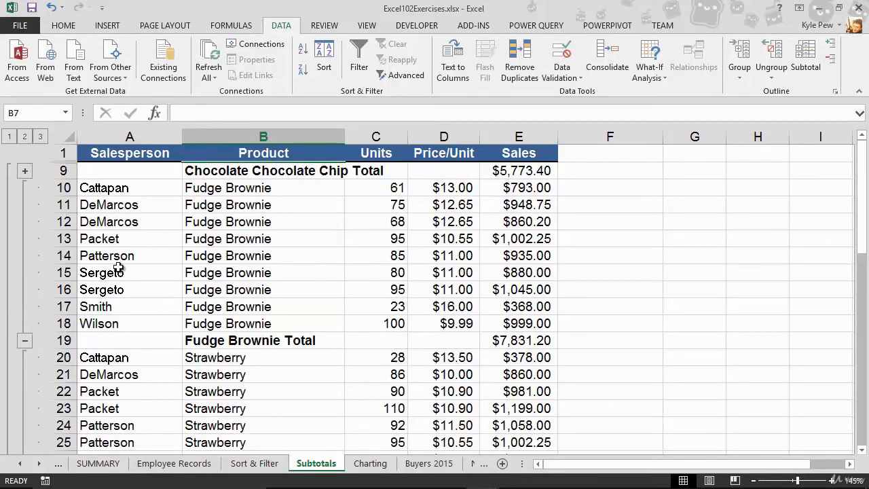
{"action": "scroll", "coordinate": [118, 271], "scroll_direction": "down", "scroll_amount": 3}
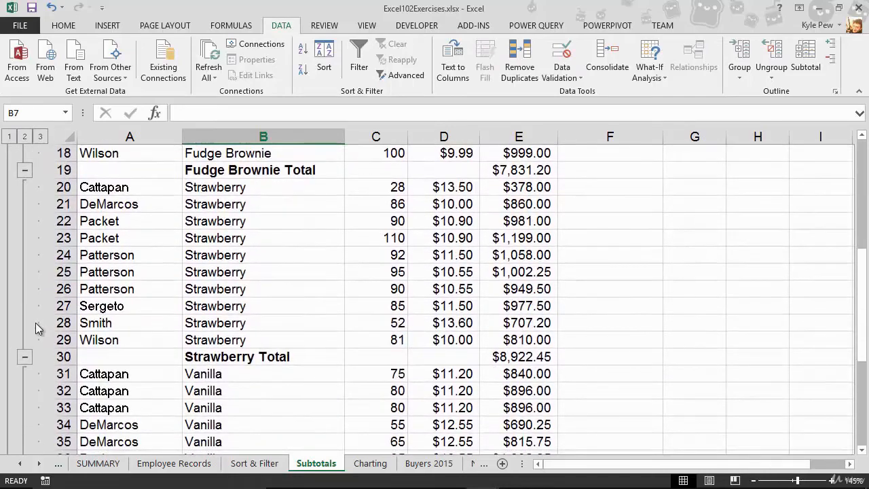
{"action": "left_click", "coordinate": [24, 361]}
{"action": "scroll", "coordinate": [136, 312], "scroll_direction": "up", "scroll_amount": 3}
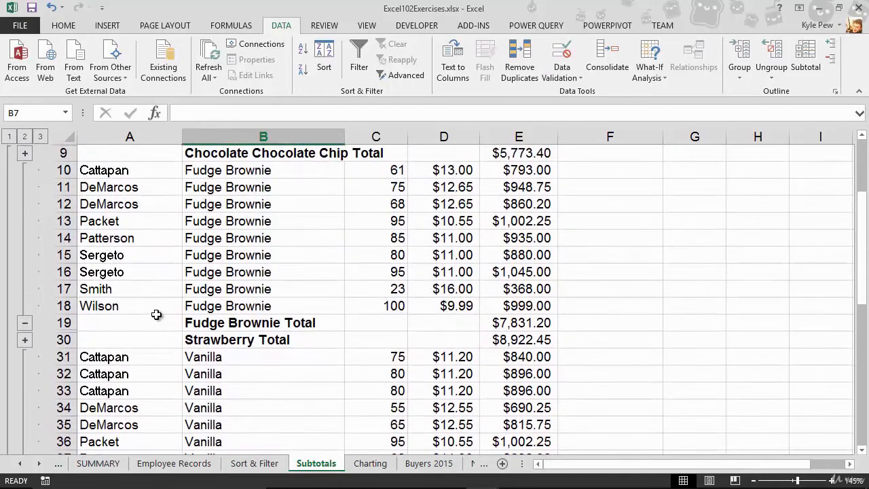